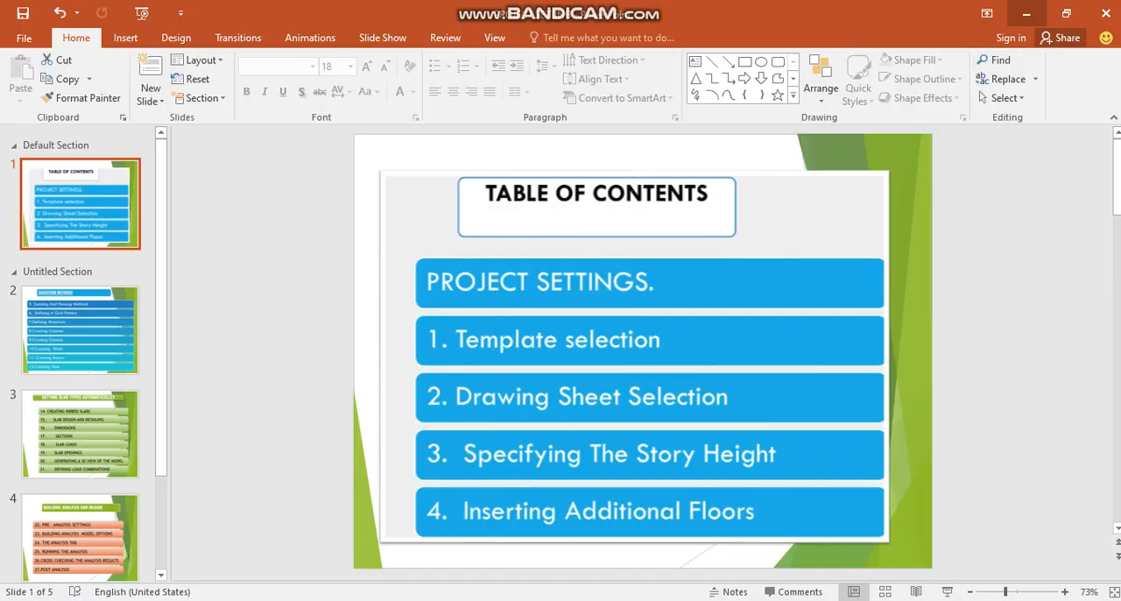
Switch from the presentation to Orion 18 by launching it from the desktop, and dismiss its startup screen
{"action": "left_click", "coordinate": [1026, 13]}
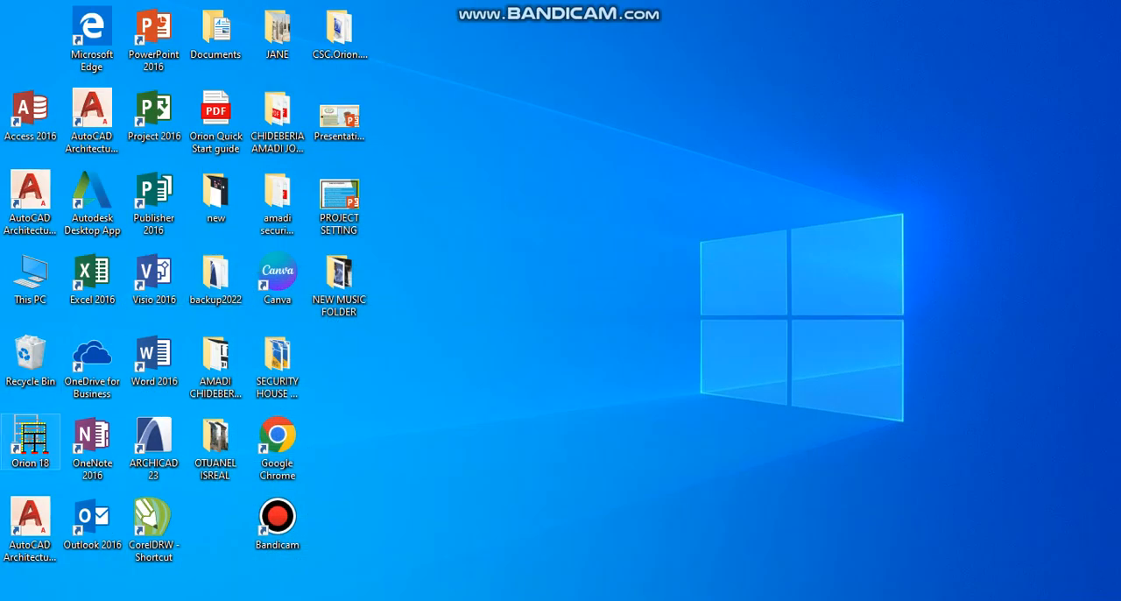
{"action": "double_click", "coordinate": [30, 438]}
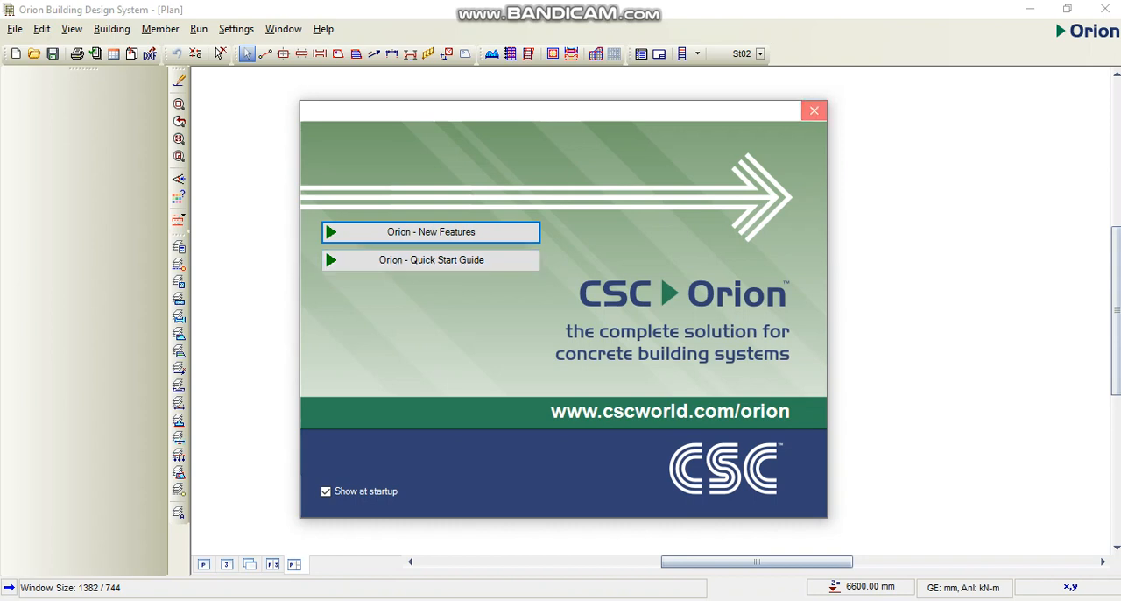
{"action": "left_click", "coordinate": [814, 110]}
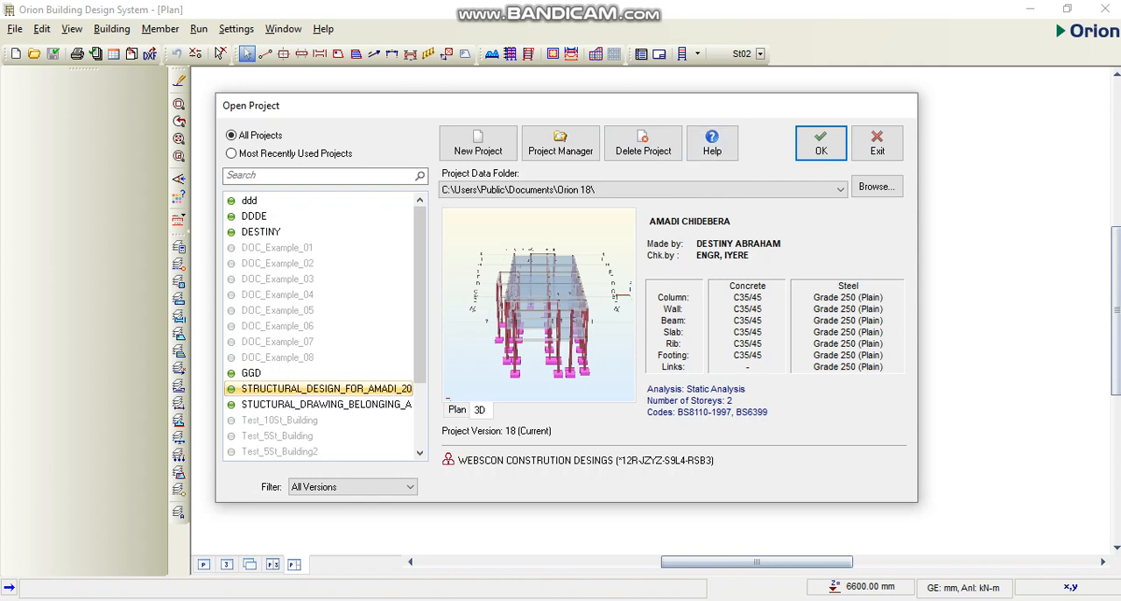
Create a new project with the project code ORION_TOTURAL1
{"action": "left_click", "coordinate": [478, 143]}
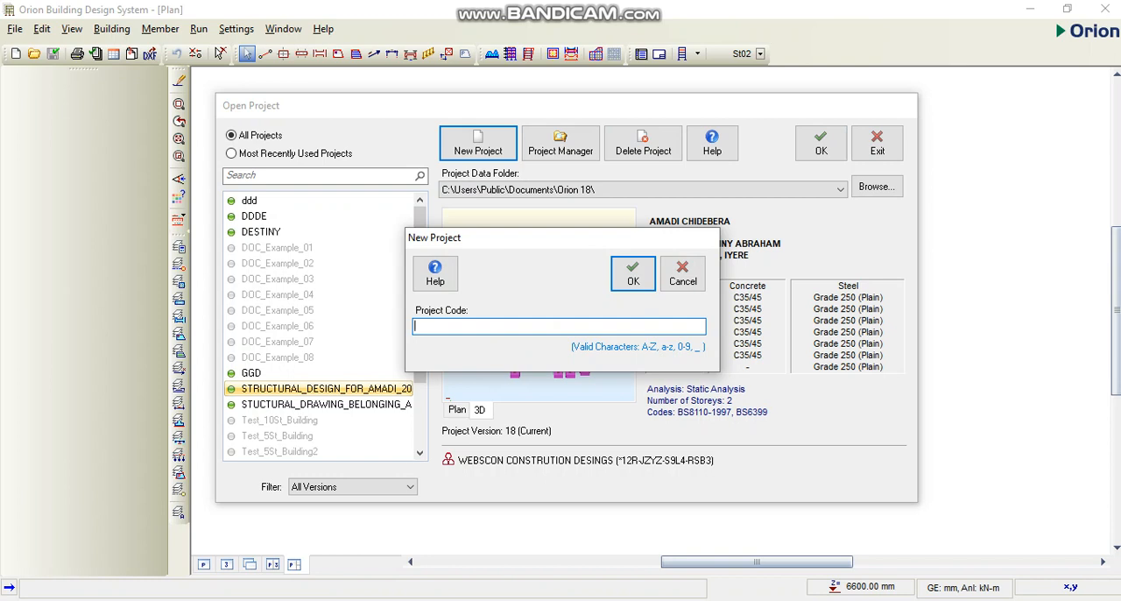
{"action": "type", "text": "ORION_TOTURAL1"}
{"action": "left_click", "coordinate": [633, 274]}
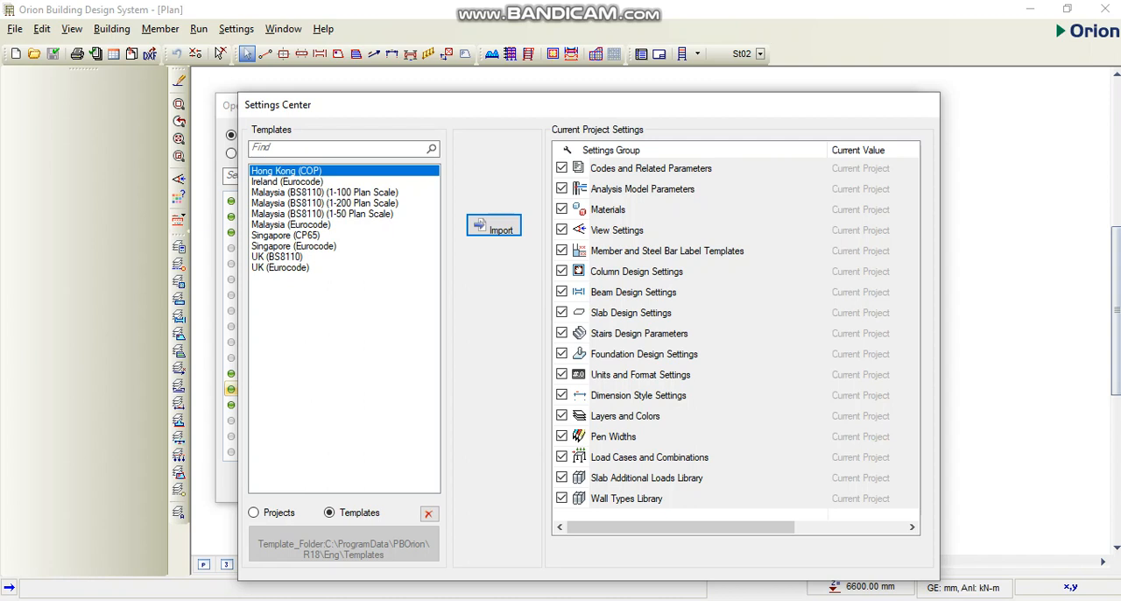
Import the UK (BS8110) template settings and set the drawing sheet to the standard size X (1500 x 1000 mm)
{"action": "left_click", "coordinate": [278, 257]}
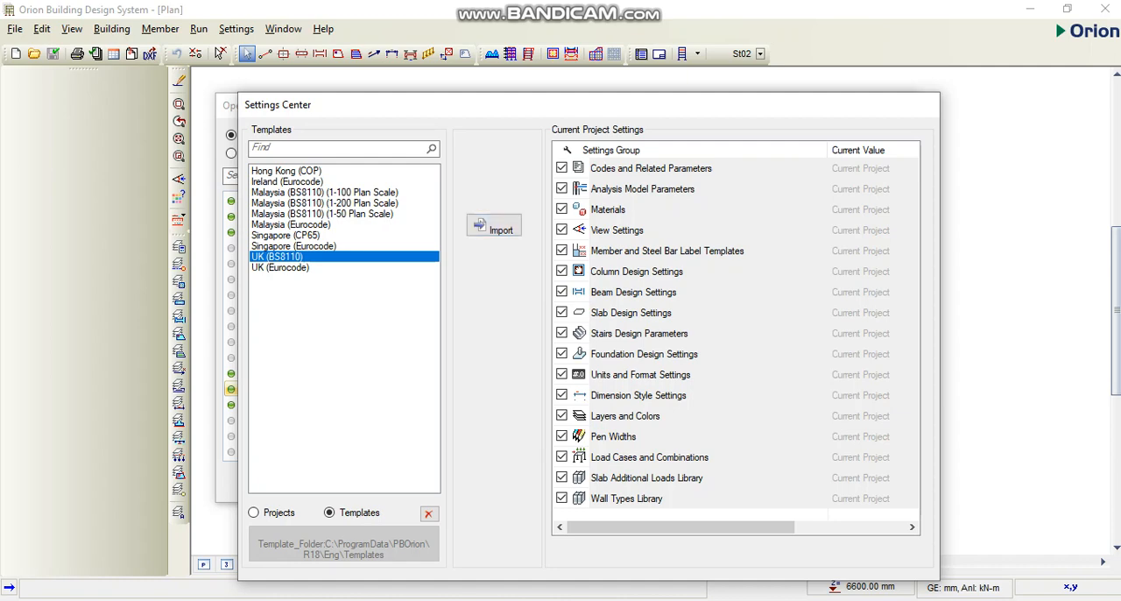
{"action": "left_click", "coordinate": [494, 226]}
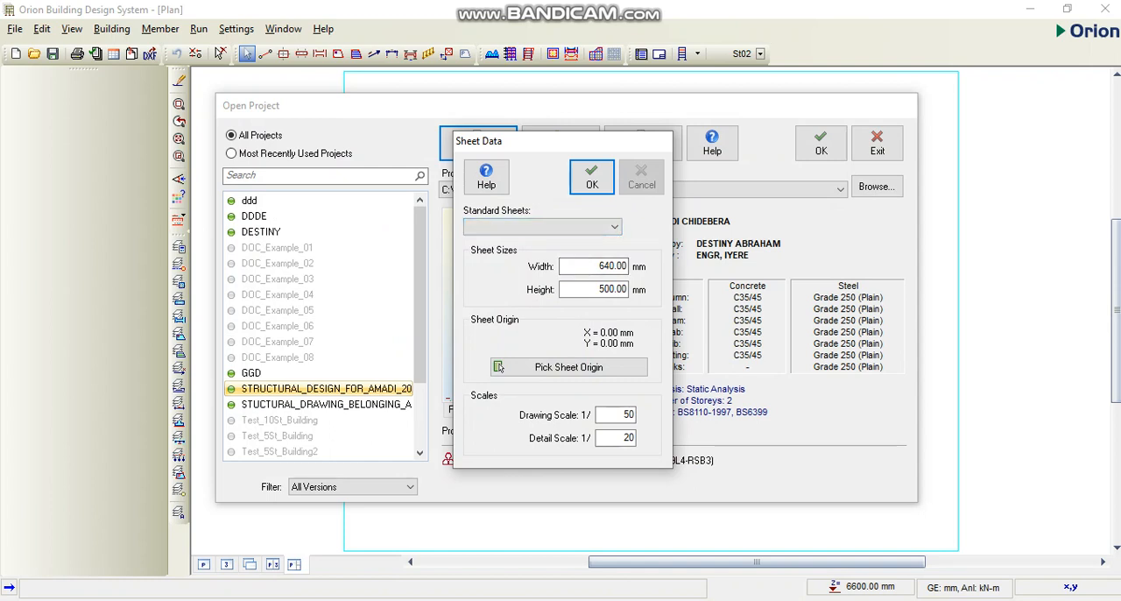
{"action": "left_click", "coordinate": [615, 227]}
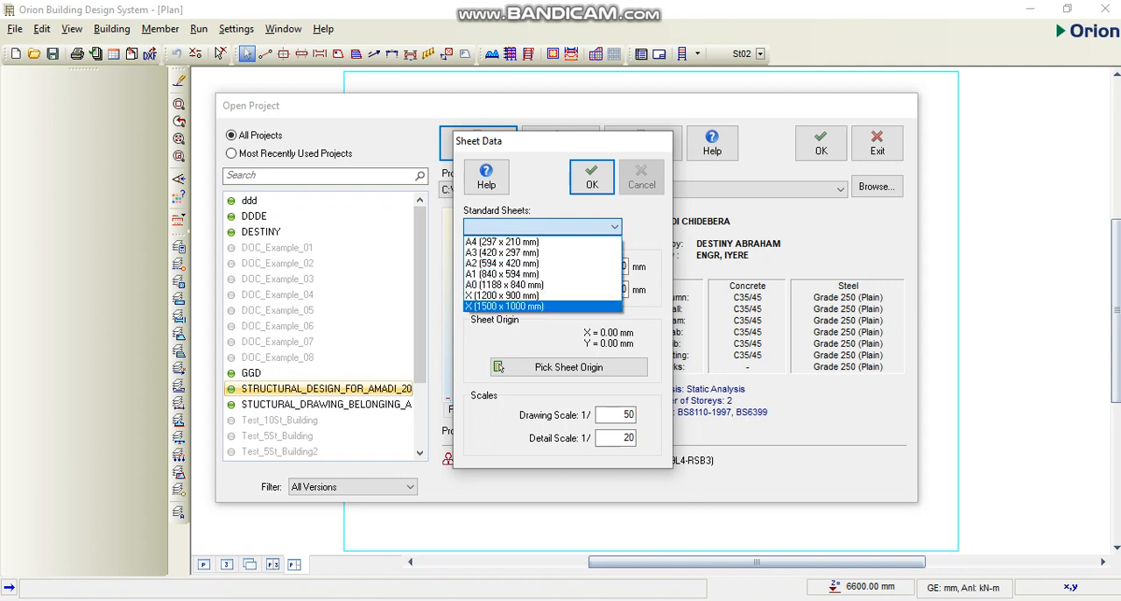
{"action": "key", "text": "Return"}
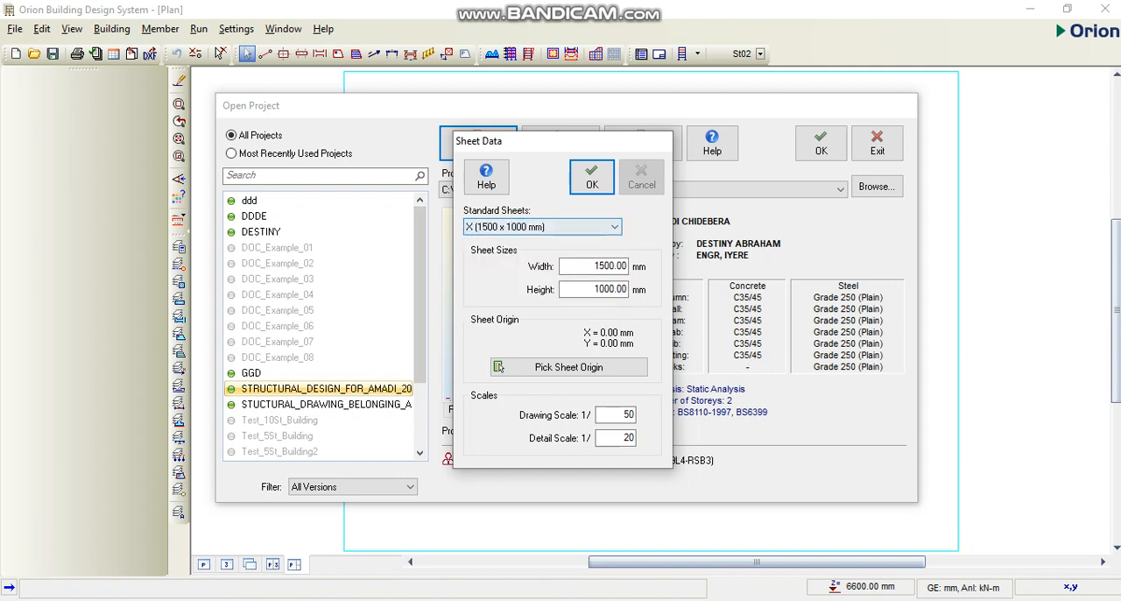
{"action": "left_click", "coordinate": [592, 178]}
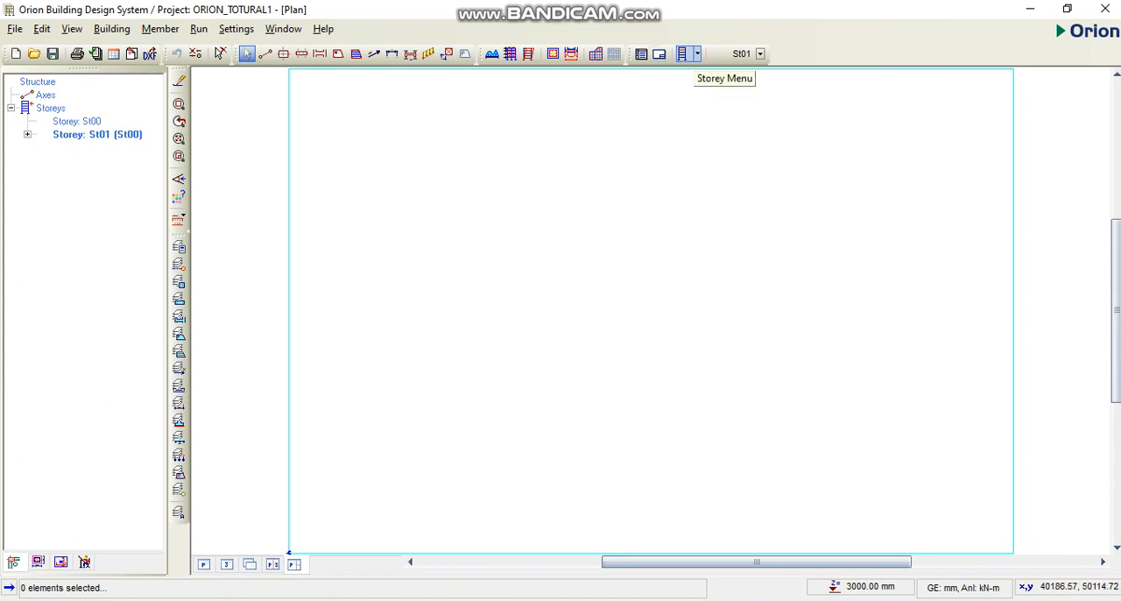
Set the height of storey St01 to 3300 mm in the storey settings
{"action": "left_click", "coordinate": [685, 54]}
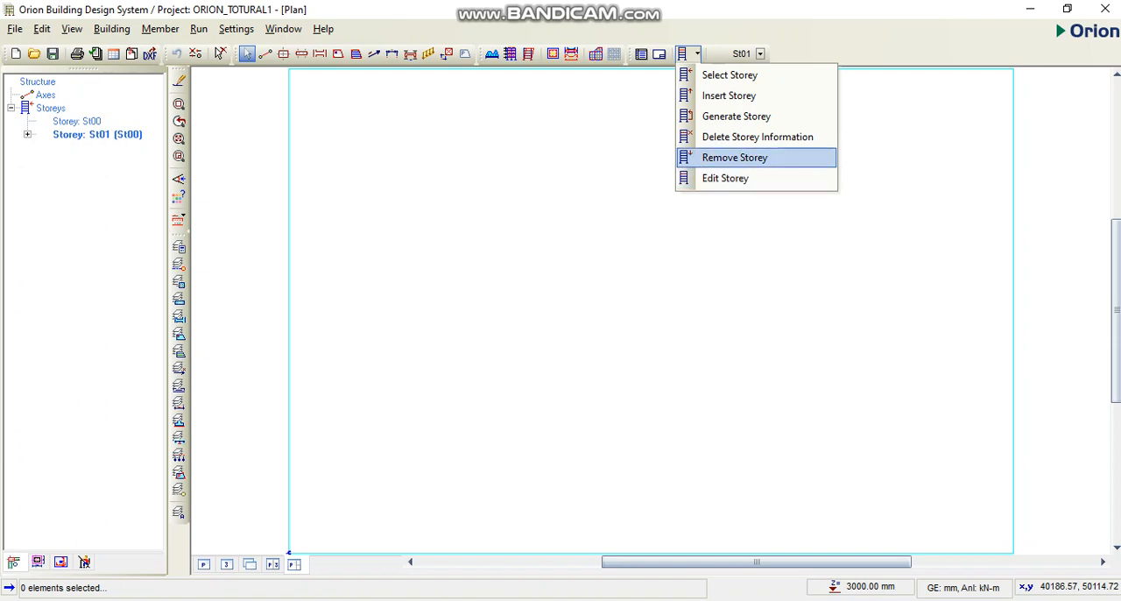
{"action": "left_click", "coordinate": [725, 179]}
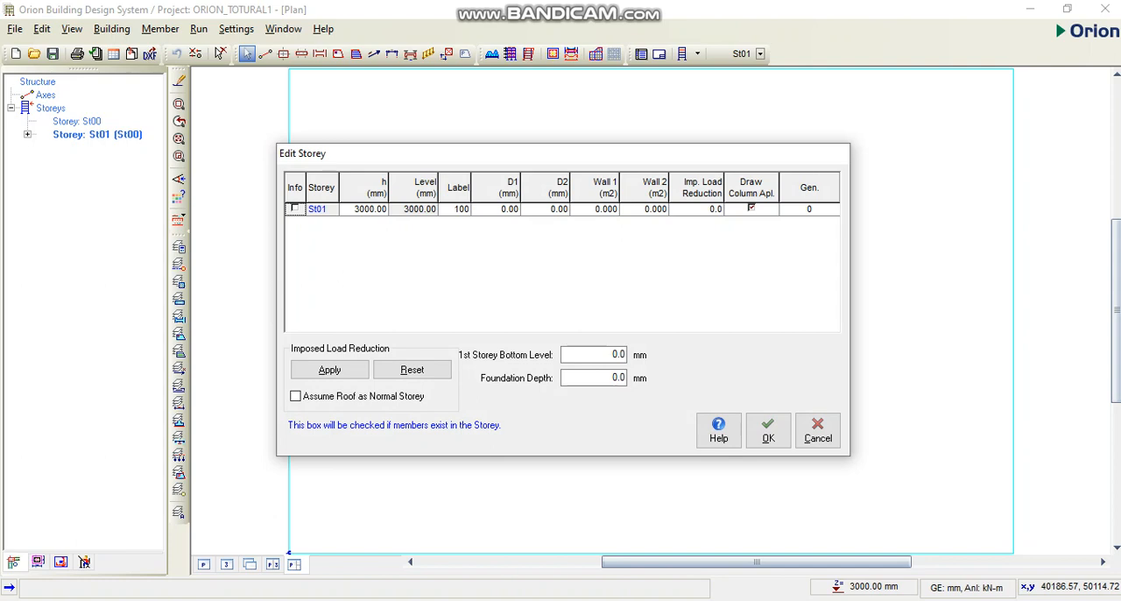
{"action": "left_click", "coordinate": [366, 209]}
{"action": "left_click", "coordinate": [366, 210]}
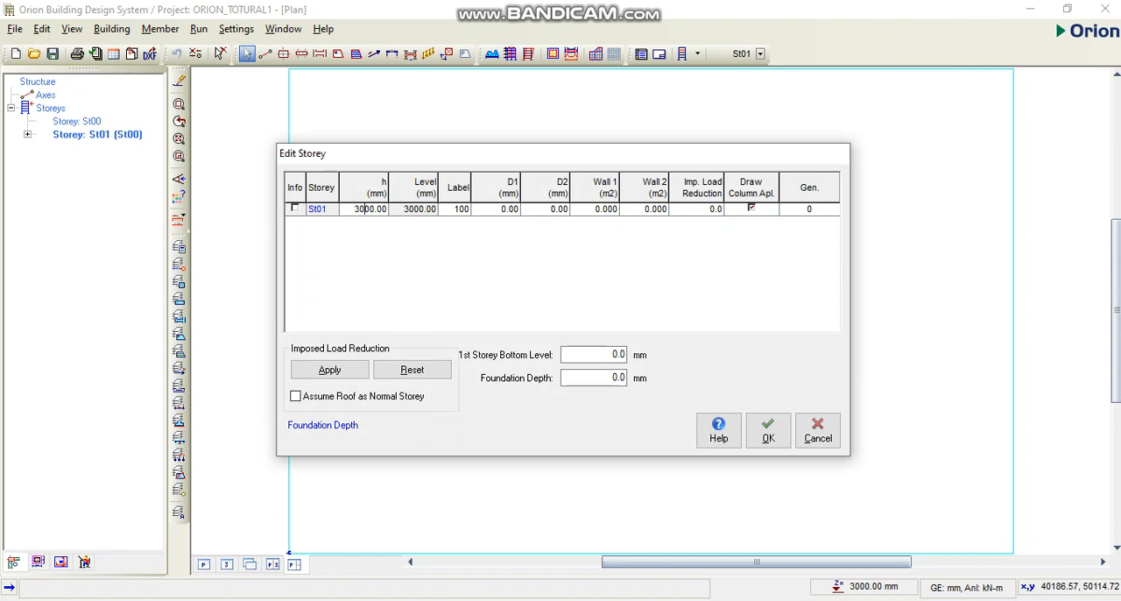
{"action": "key", "text": "BackSpace"}
{"action": "type", "text": "3"}
Set the foundation depth to 1000 mm and apply the imposed load reduction, saving the project with the new coefficients
{"action": "double_click", "coordinate": [606, 377]}
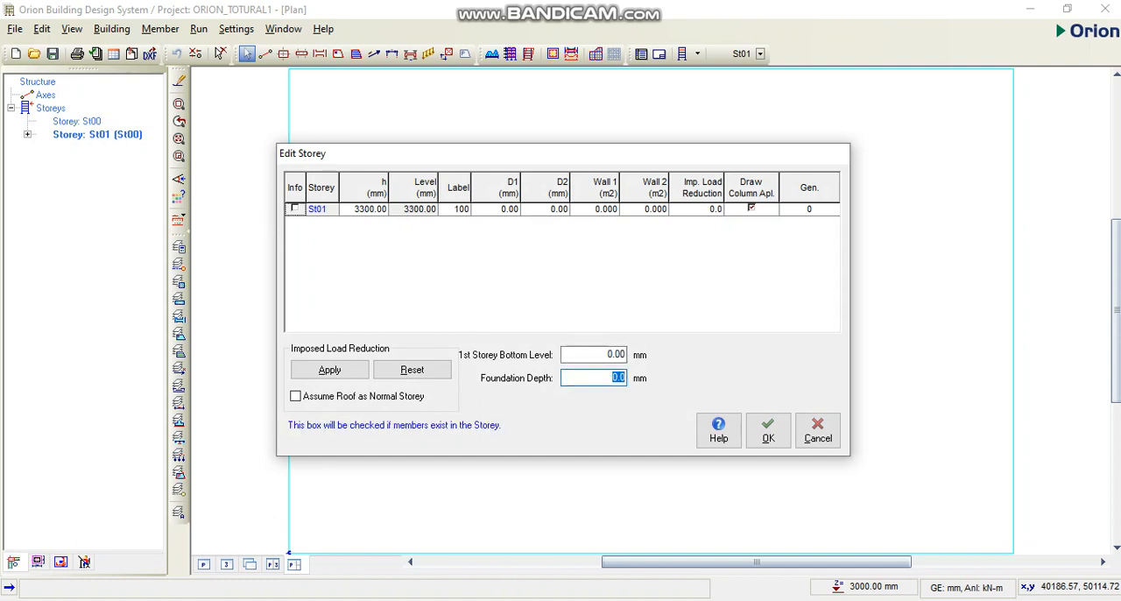
{"action": "type", "text": "1000"}
{"action": "left_click", "coordinate": [329, 370]}
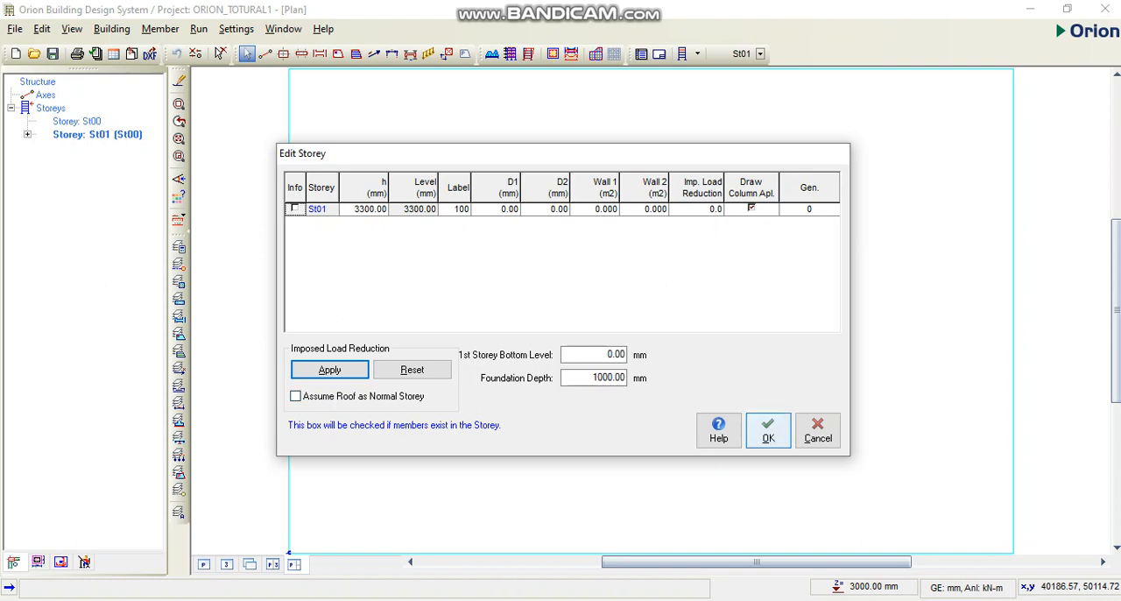
{"action": "left_click", "coordinate": [769, 430]}
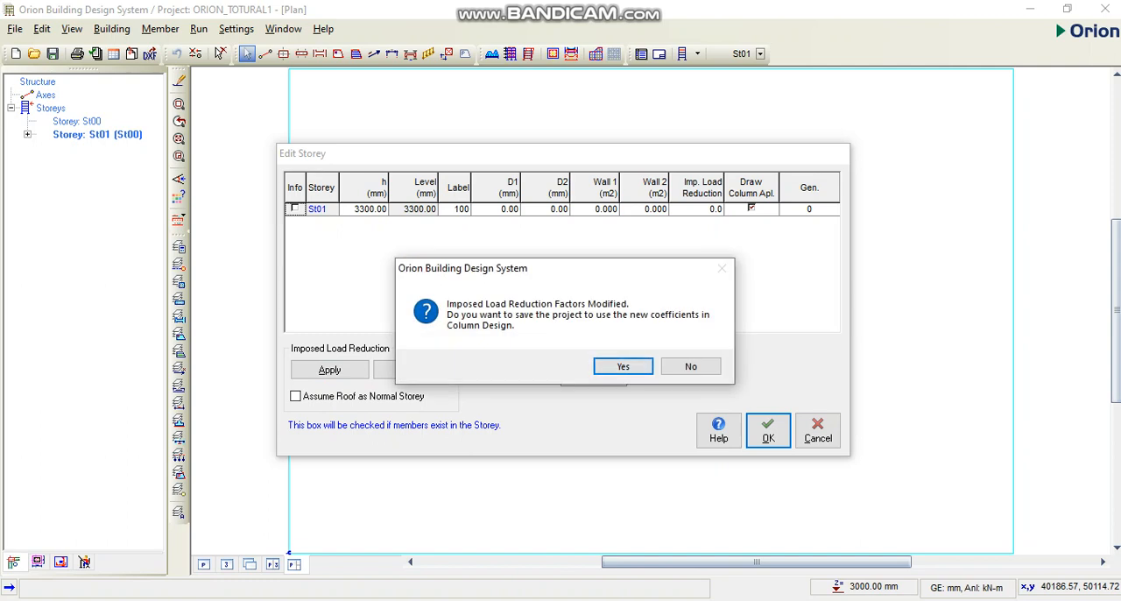
{"action": "key", "text": "Return"}
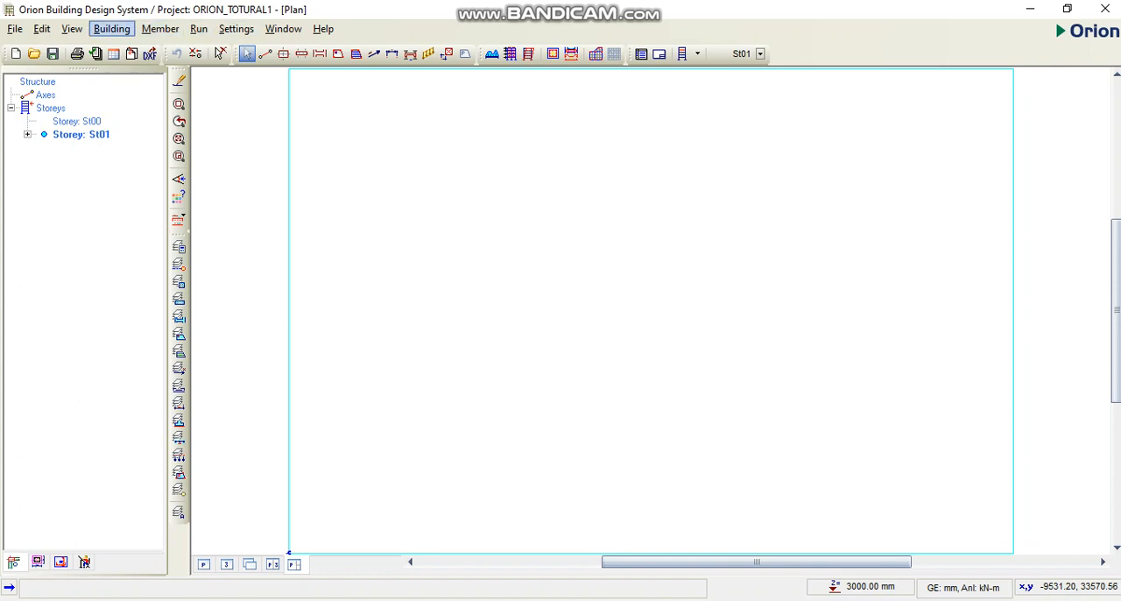
Insert an additional storey on top of the building by setting the total number of storeys to 2
{"action": "left_click", "coordinate": [112, 28]}
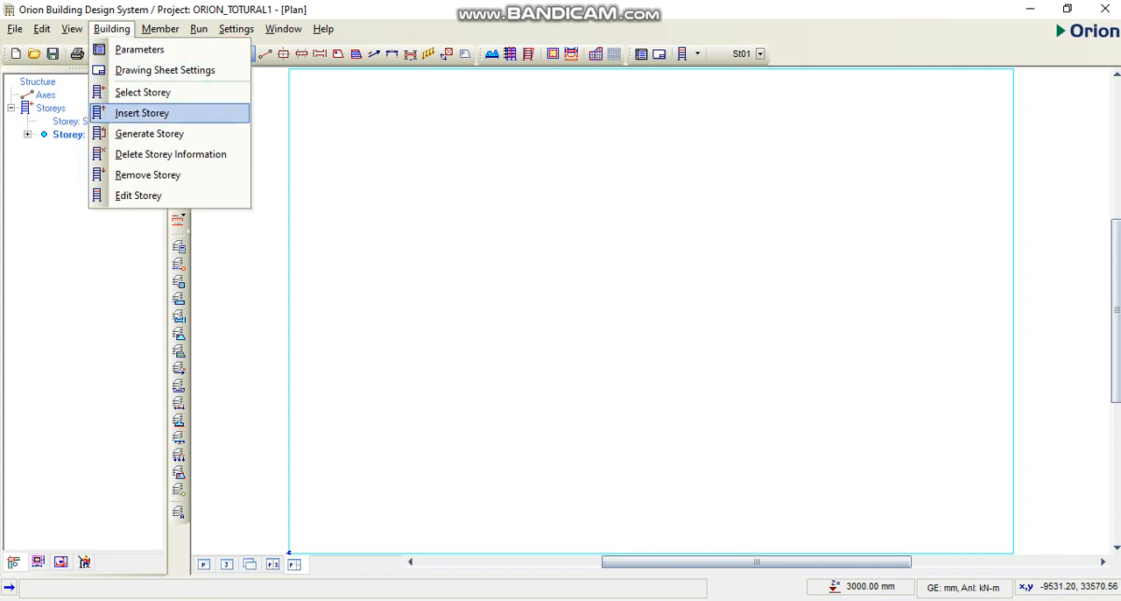
{"action": "key", "text": "Return"}
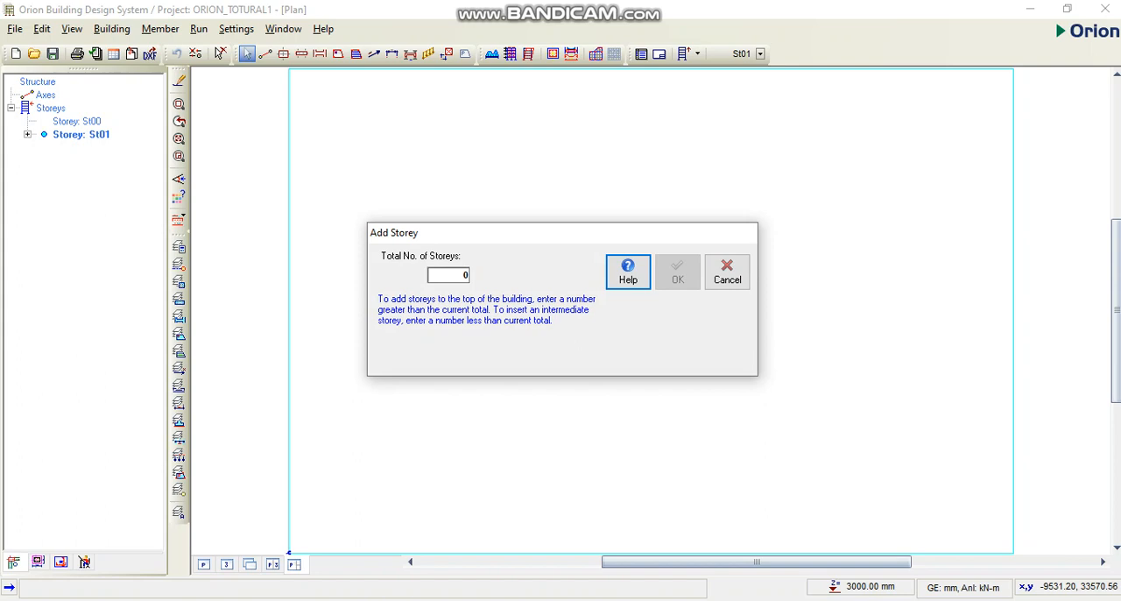
{"action": "left_click", "coordinate": [449, 275]}
{"action": "type", "text": "2"}
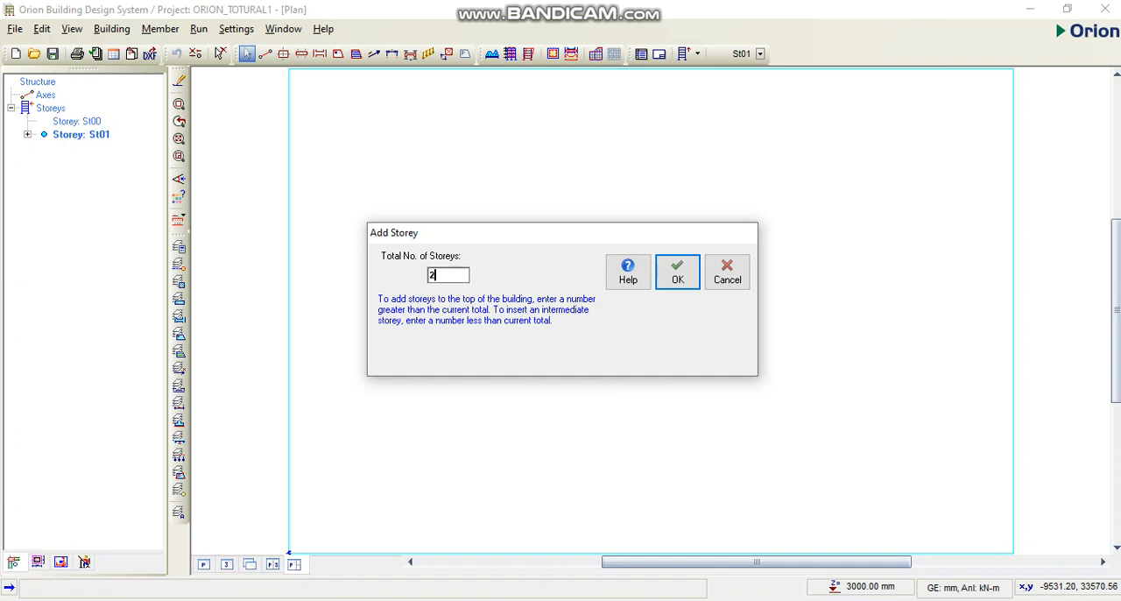
{"action": "left_click", "coordinate": [678, 271]}
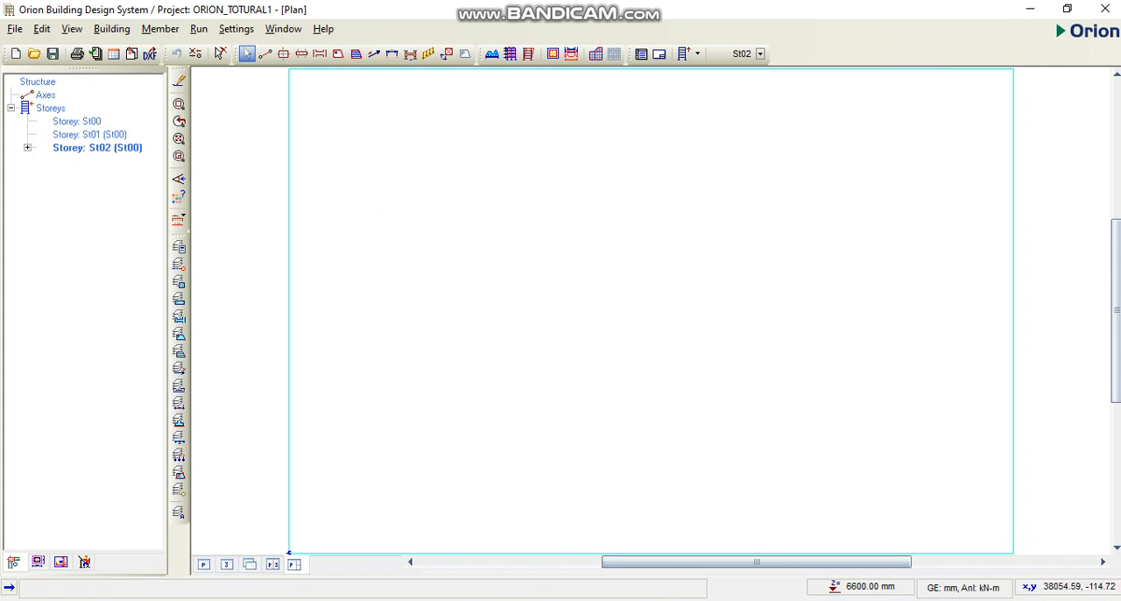
Switch to the PROJECT SETTING presentation in PowerPoint, review the Selection Methods slide, and return to the Orion project
{"action": "mouse_move", "coordinate": [587, 600]}
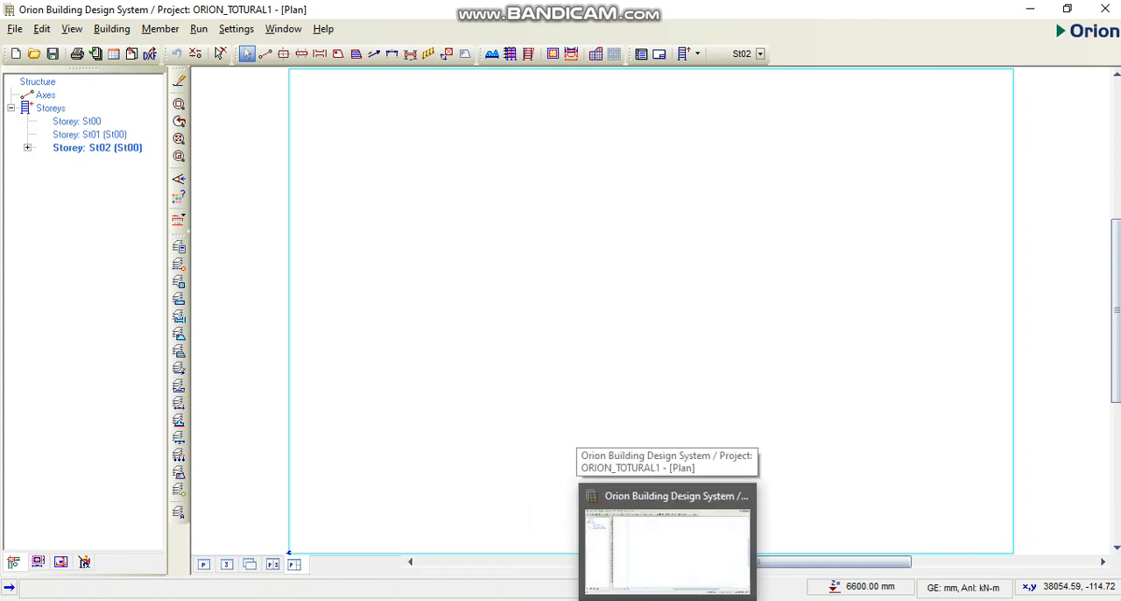
{"action": "mouse_move", "coordinate": [506, 600]}
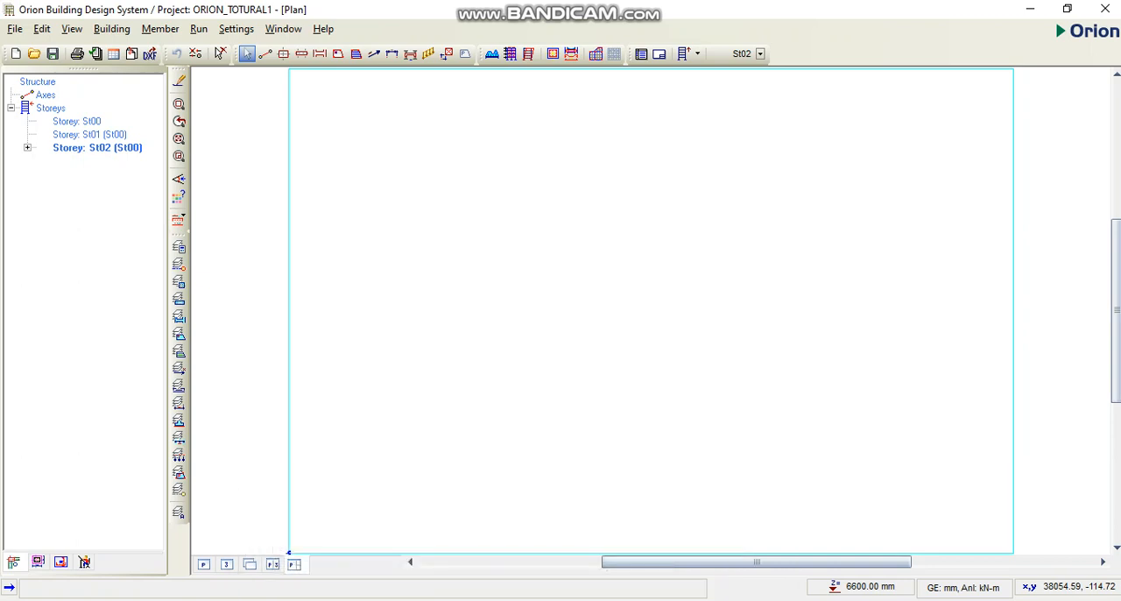
{"action": "mouse_move", "coordinate": [545, 600]}
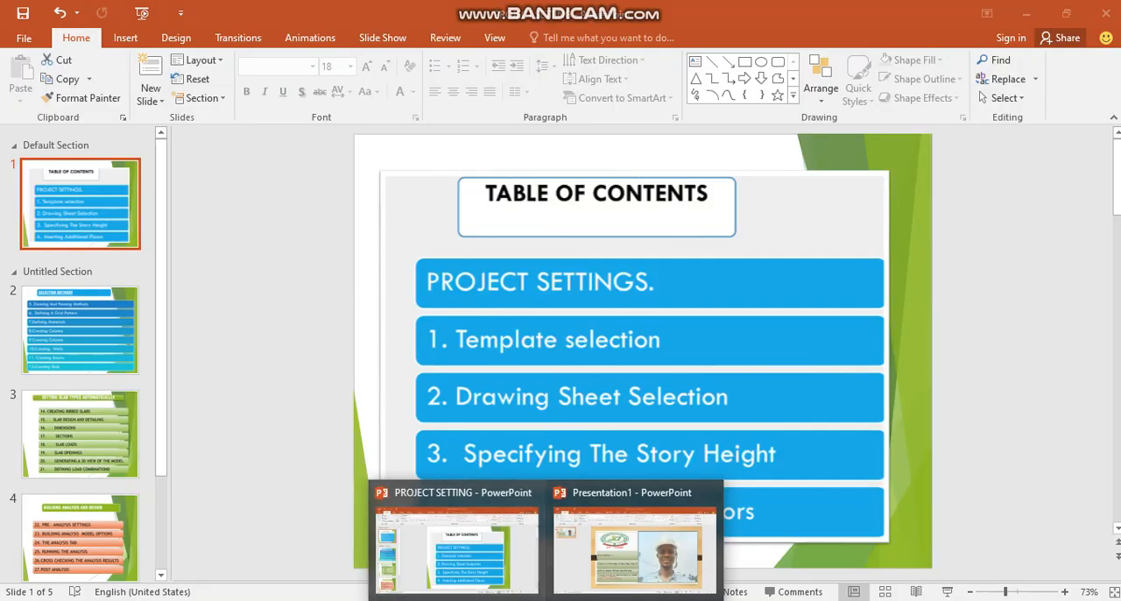
{"action": "left_click", "coordinate": [458, 549]}
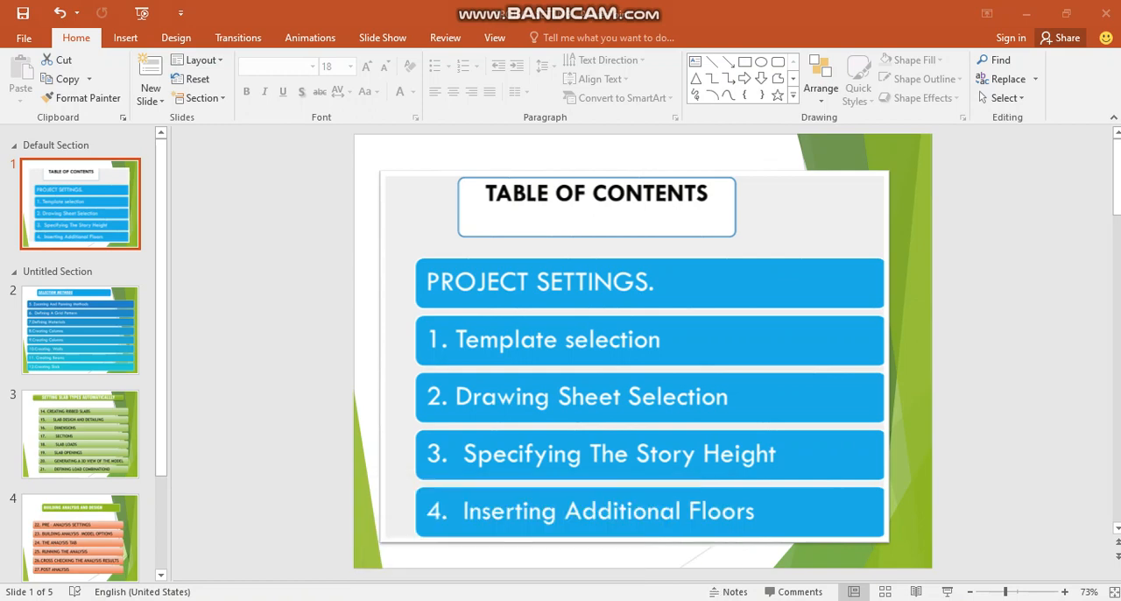
{"action": "left_click", "coordinate": [81, 342]}
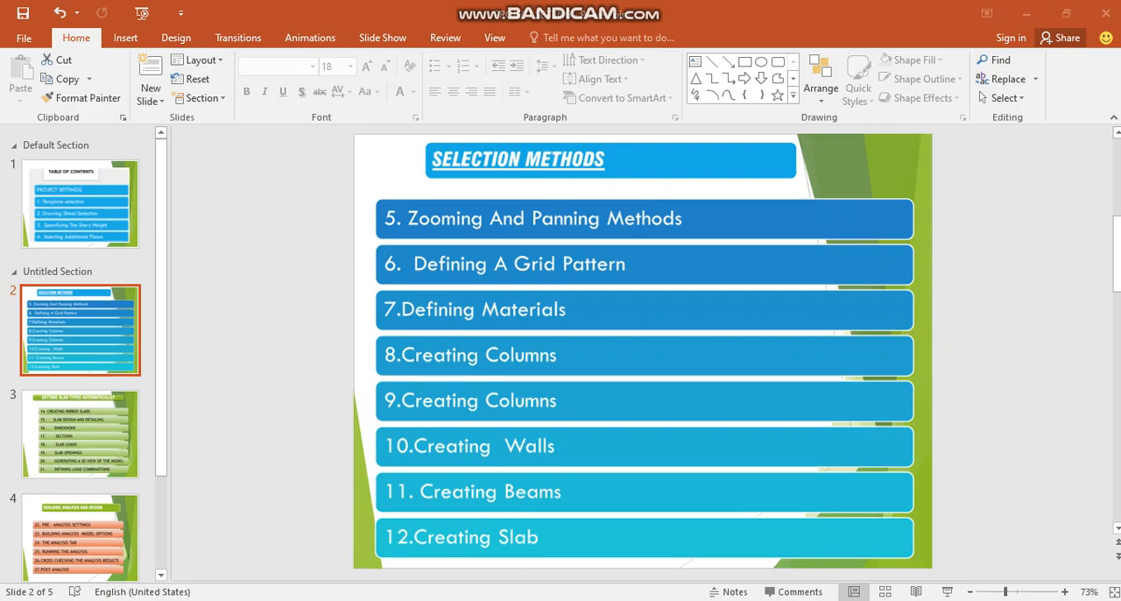
{"action": "key", "text": "alt+Tab"}
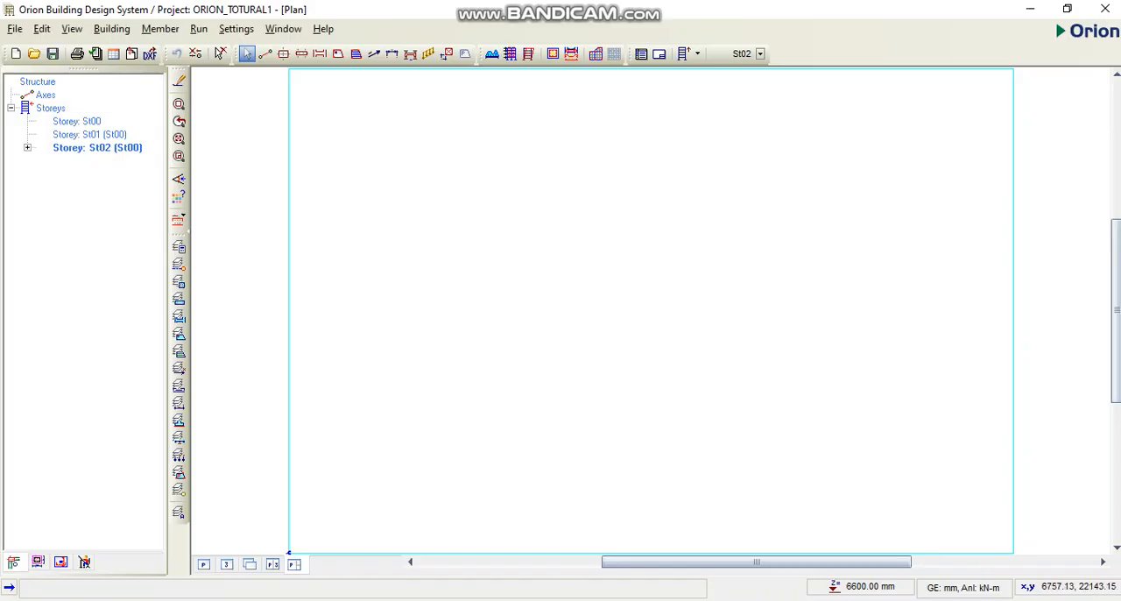